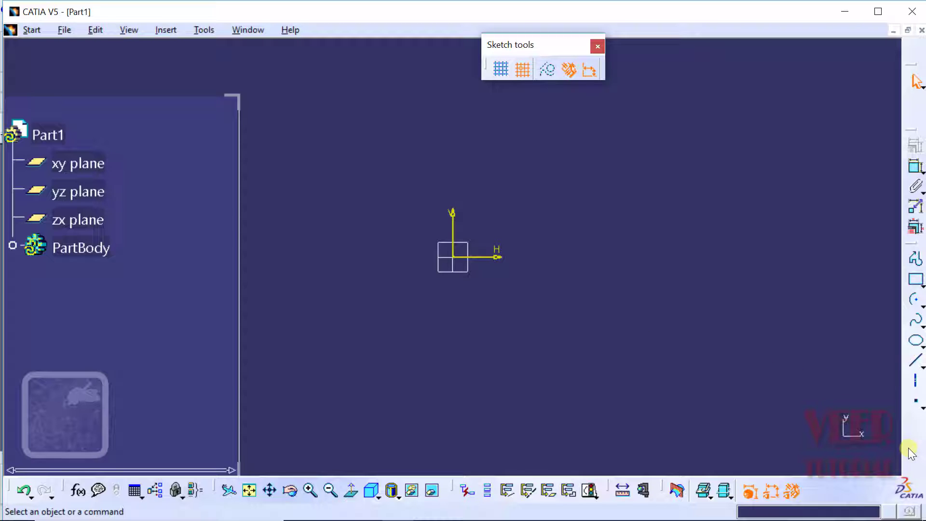
Expand the Circle flyout in the Profile toolbar to reveal the circle and arc options.
click(921, 305)
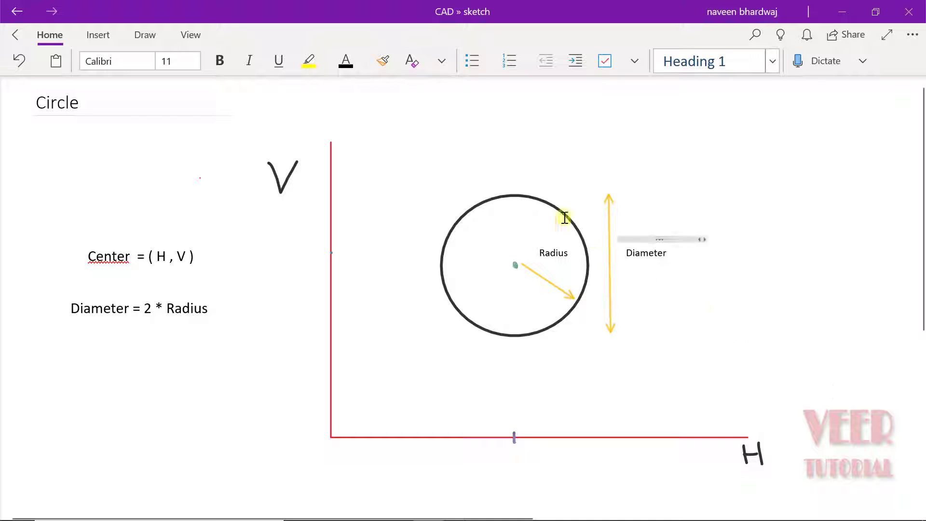
With the yellow pencil, circle 1 at the centre and 2 at the radius, and underline Diameter.
click(147, 35)
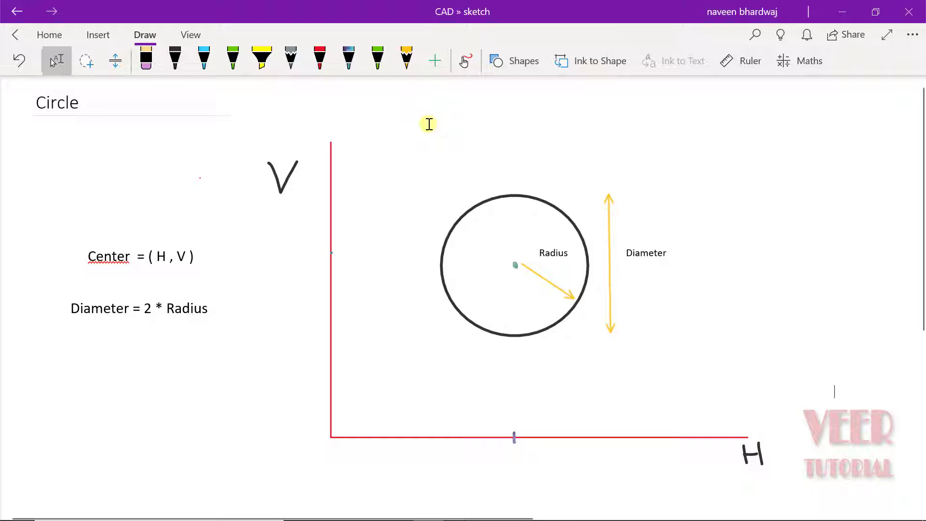
click(406, 58)
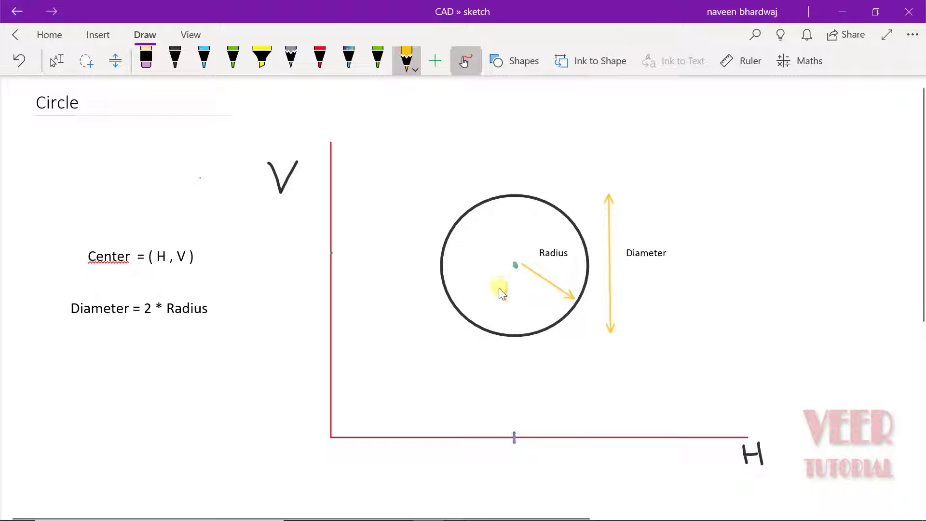
drag(516, 293, 504, 273)
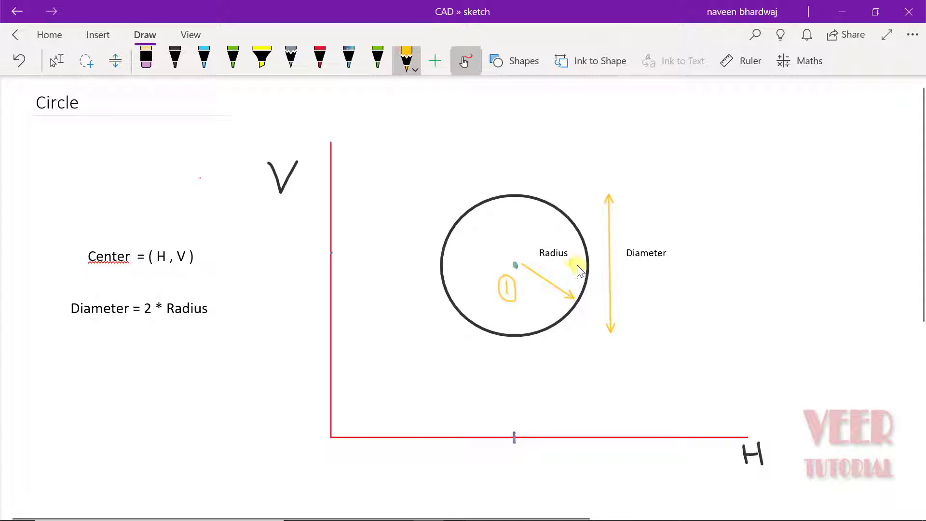
mouse_move(576, 262)
mouse_down()
mouse_move(582, 282)
mouse_move(568, 258)
mouse_up()
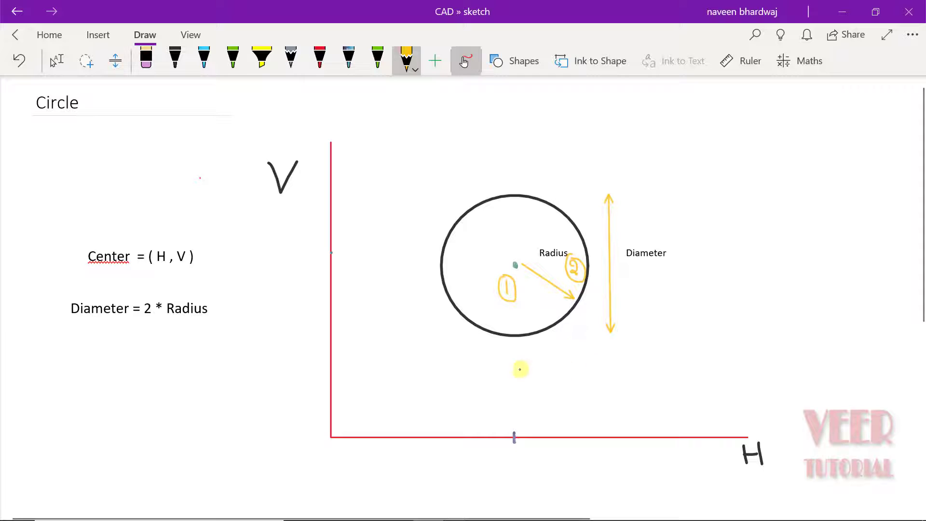
drag(70, 324, 195, 321)
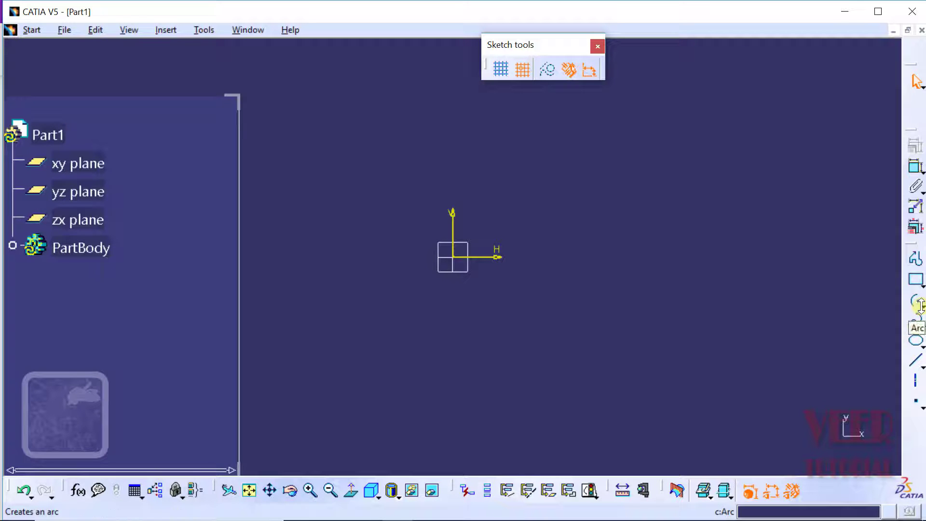
Draw a centre-defined circle at about (8, 1) with a 6.403 mm radius.
click(922, 307)
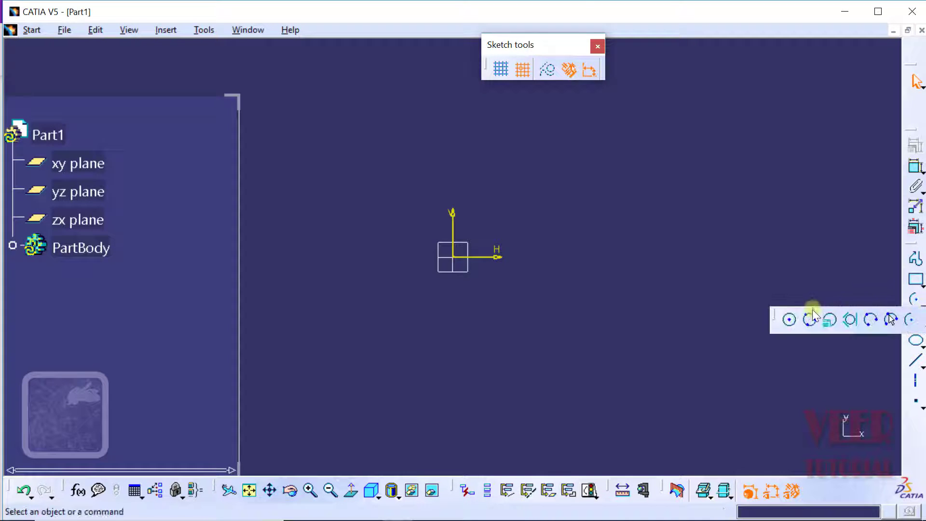
click(789, 319)
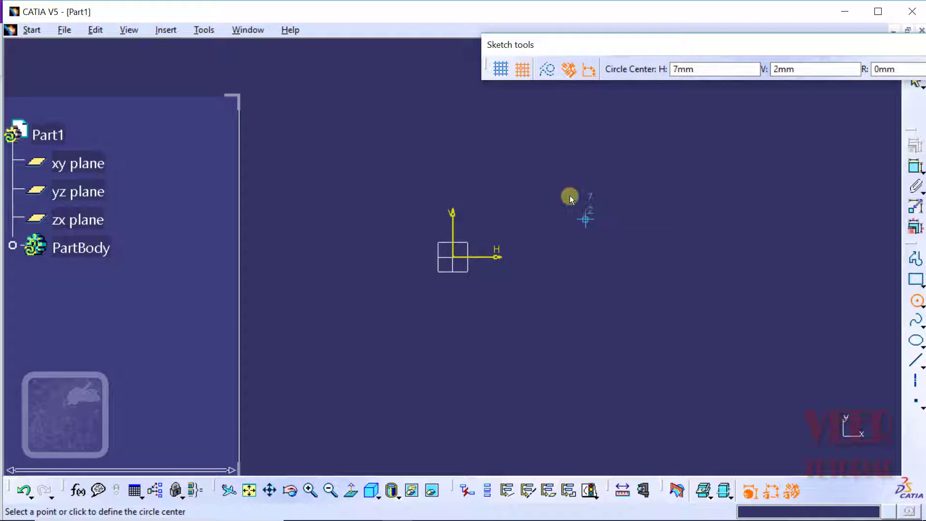
drag(529, 44, 517, 32)
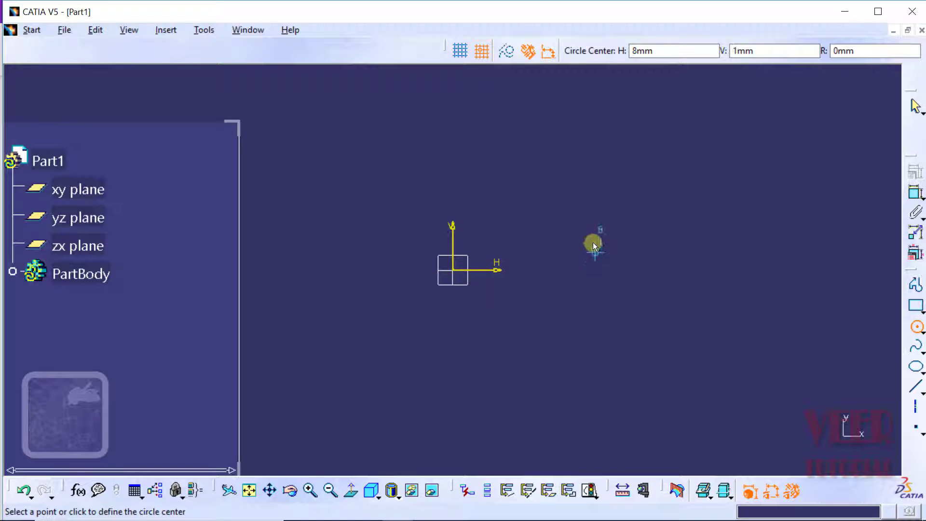
click(593, 245)
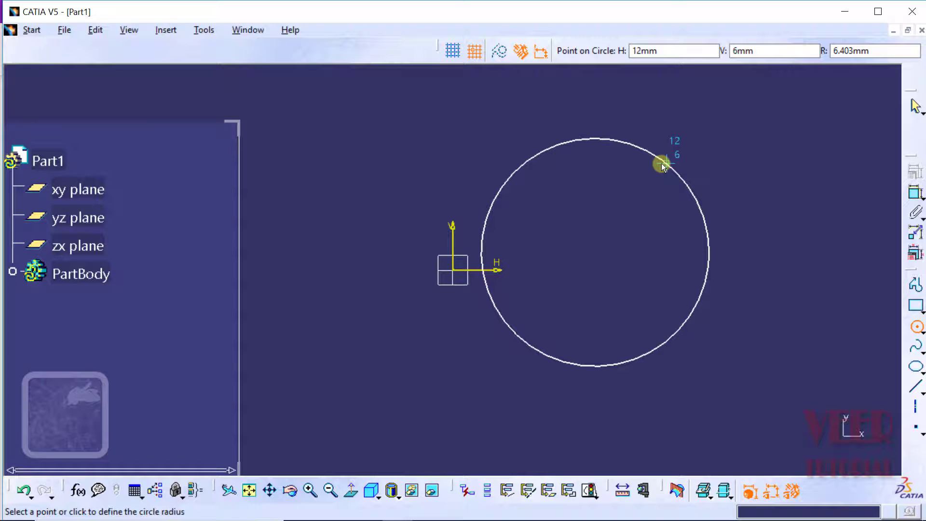
click(663, 167)
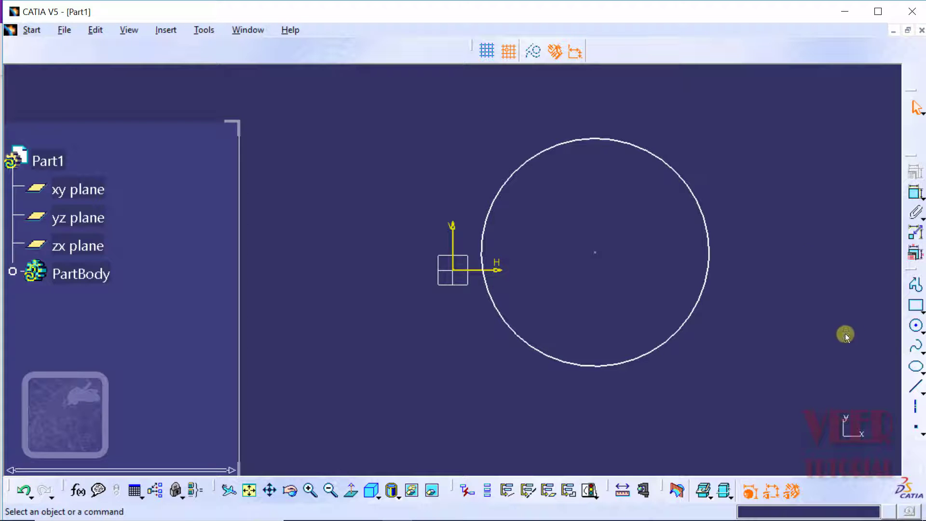
Create a centre circle by entering centre H 0, V 0 and a 5 mm radius.
click(919, 328)
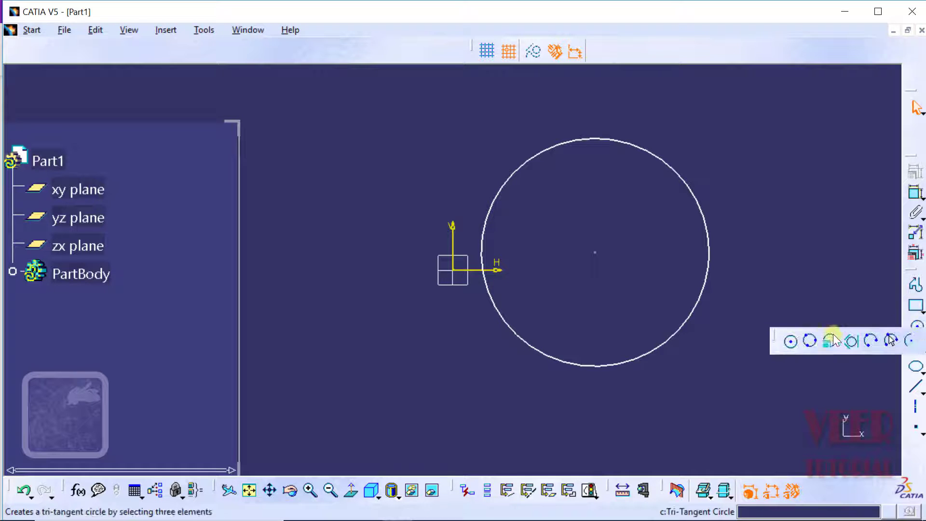
click(789, 341)
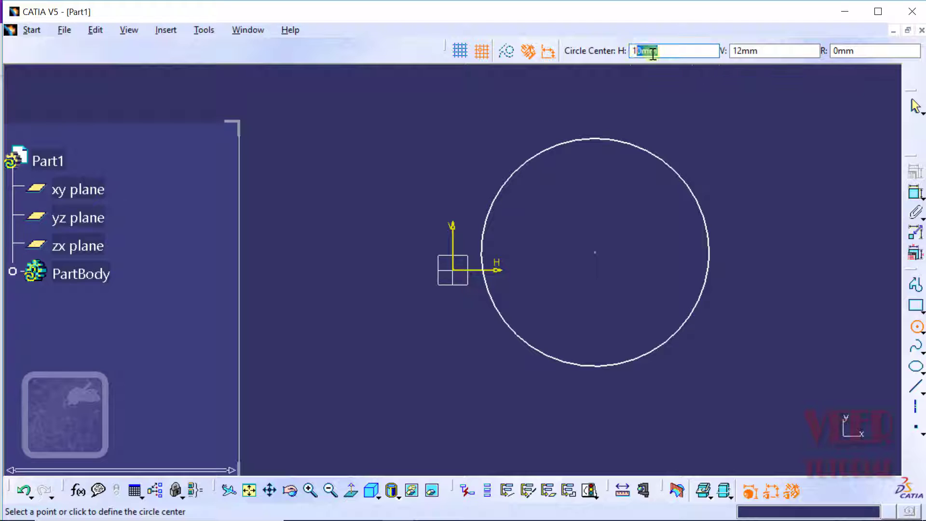
mouse_move(636, 50)
mouse_down()
mouse_move(672, 54)
mouse_move(628, 51)
mouse_up()
key(BackSpace)
text(0)
key(Return)
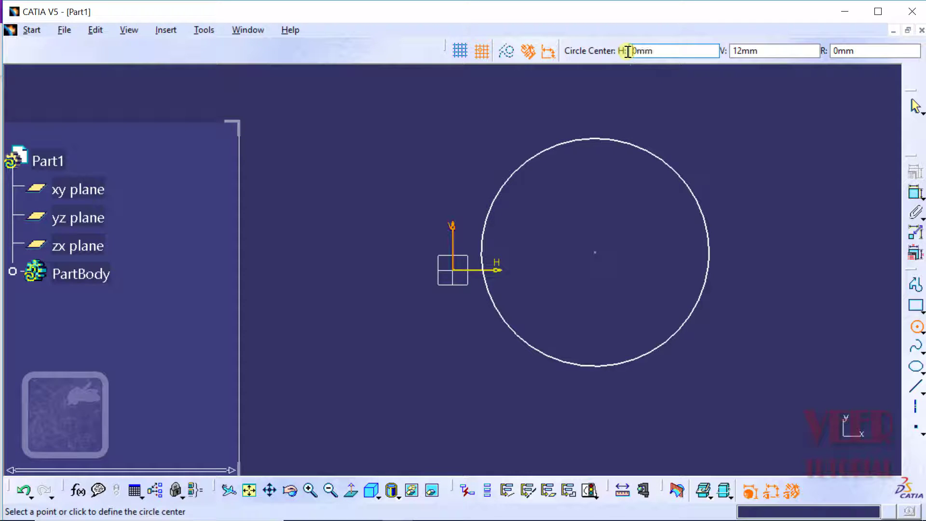
key(Tab)
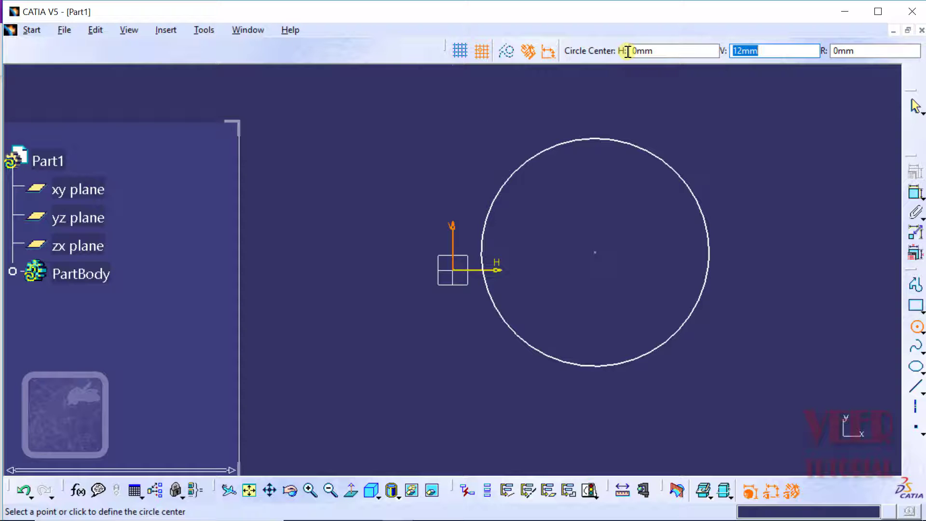
text(0)
key(Return)
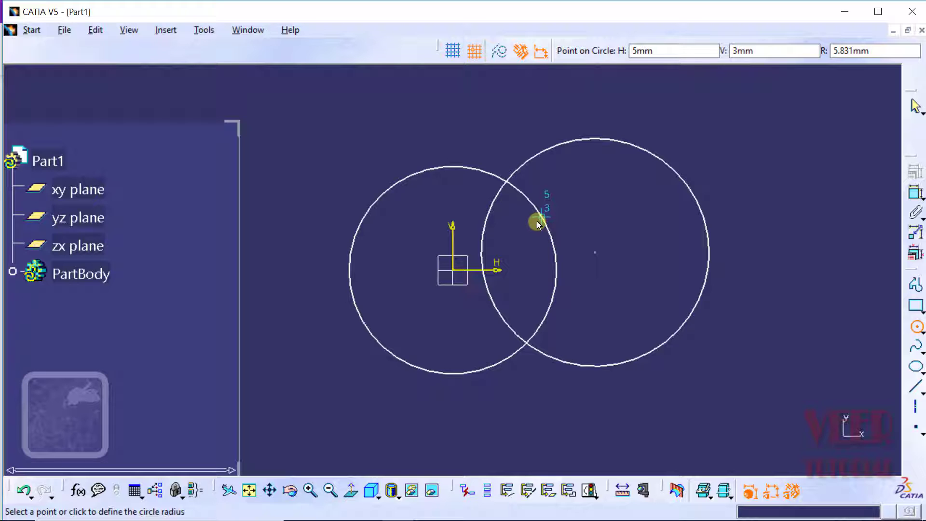
click(879, 51)
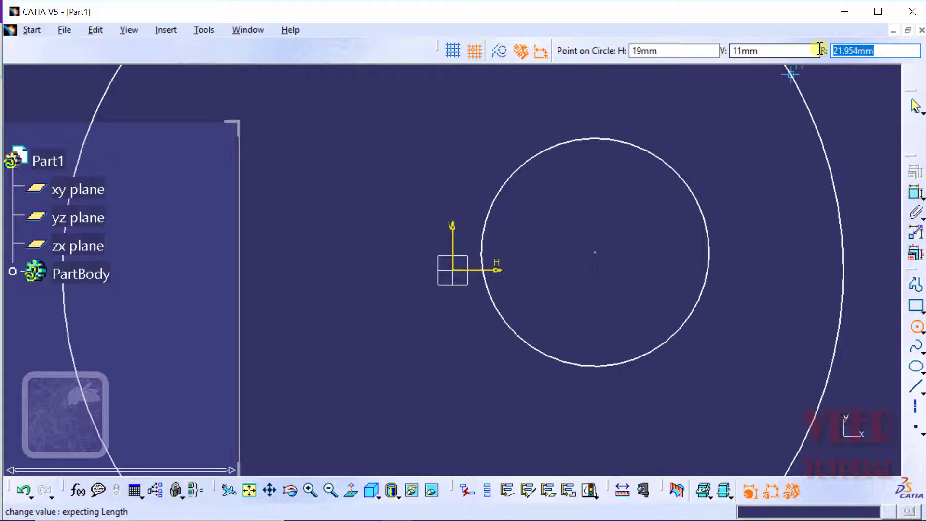
text(15)
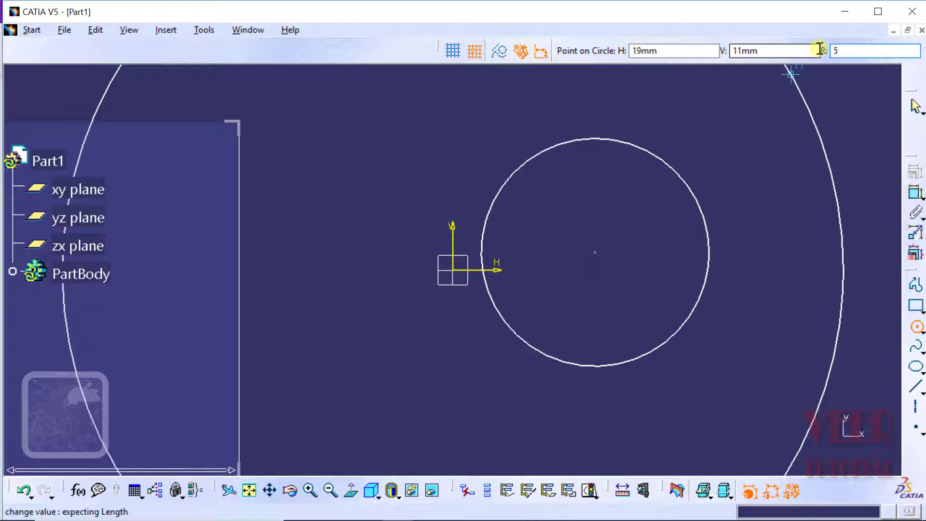
key(Return)
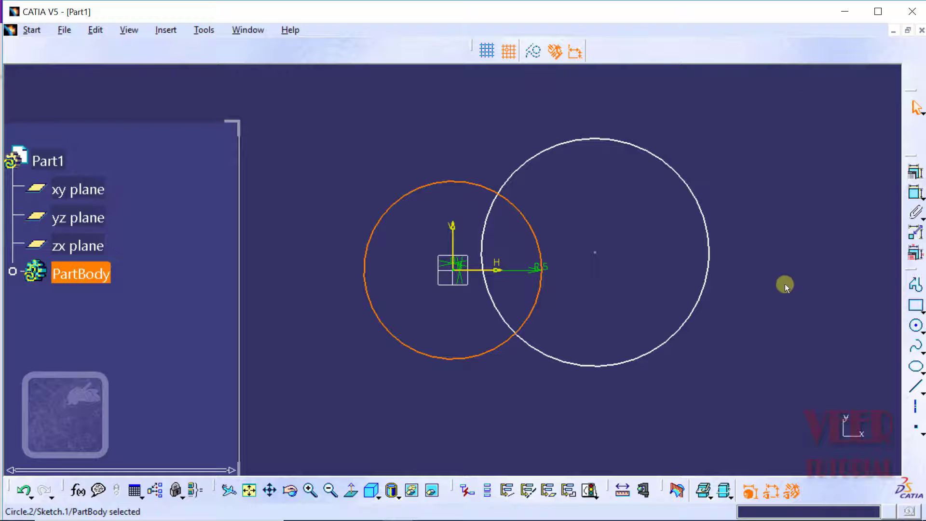
Move the R5 radius dimension below the origin circle's centre.
click(785, 285)
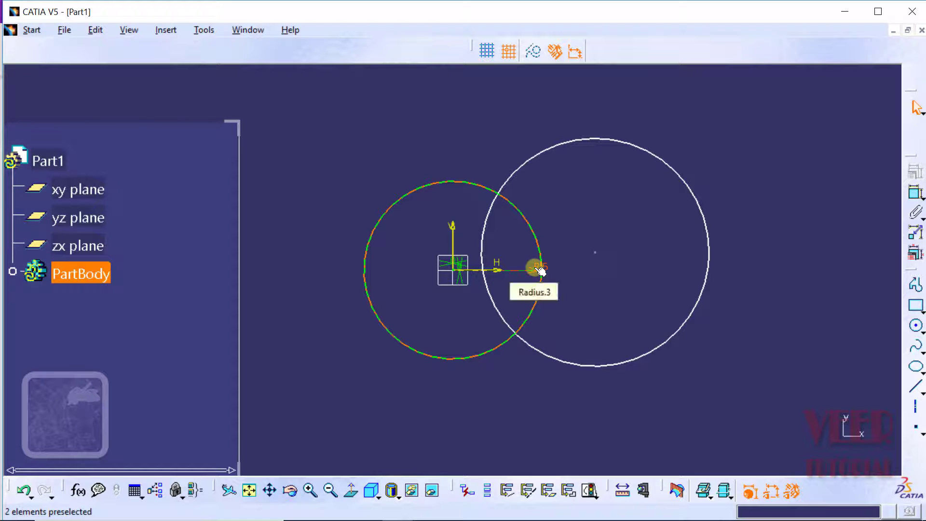
drag(539, 270, 443, 329)
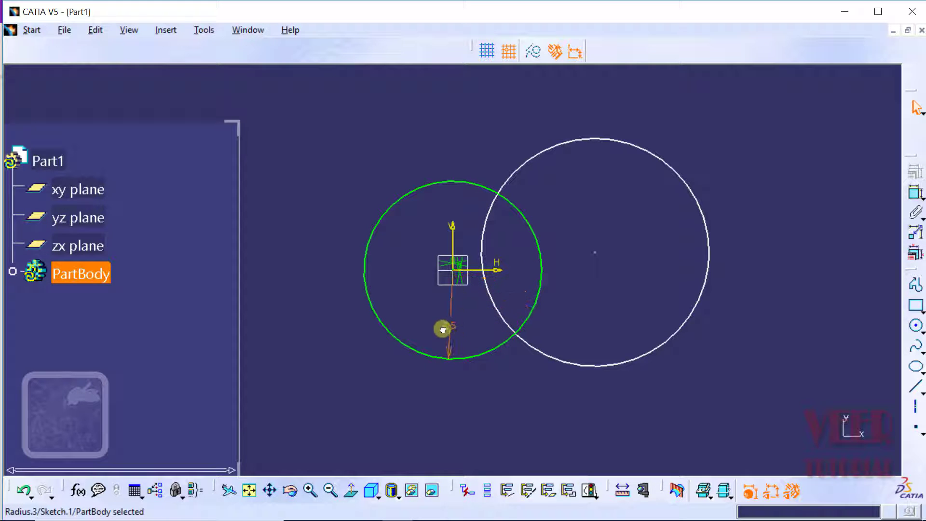
click(537, 384)
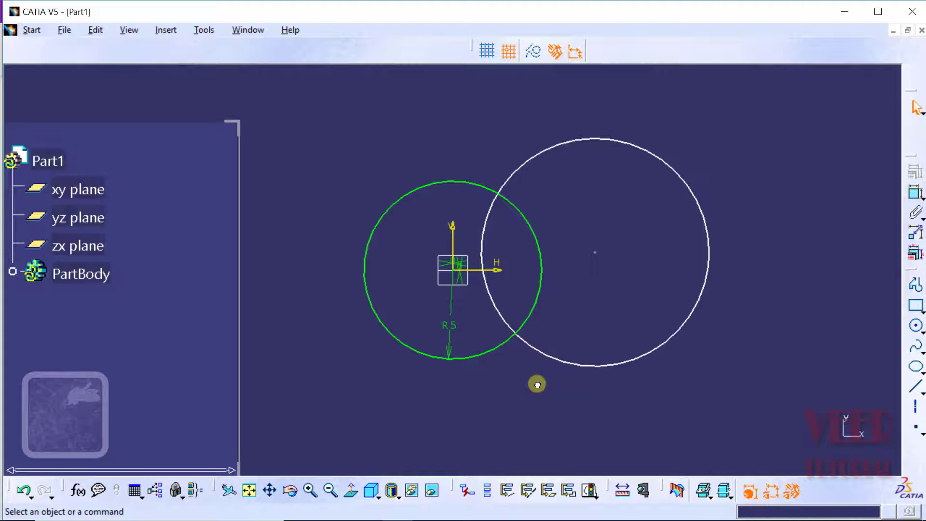
Switch the R5 constraint to a diameter dimension so it reads D 10.
double_click(453, 329)
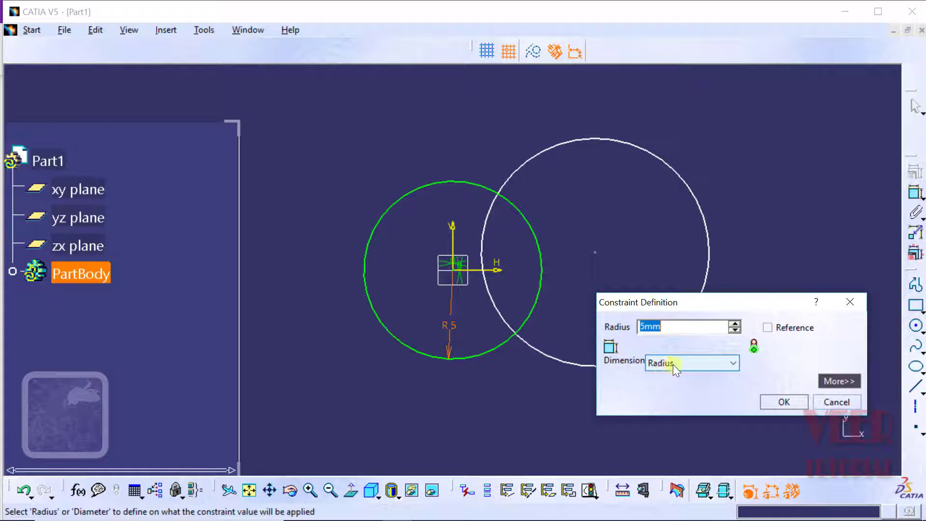
click(734, 362)
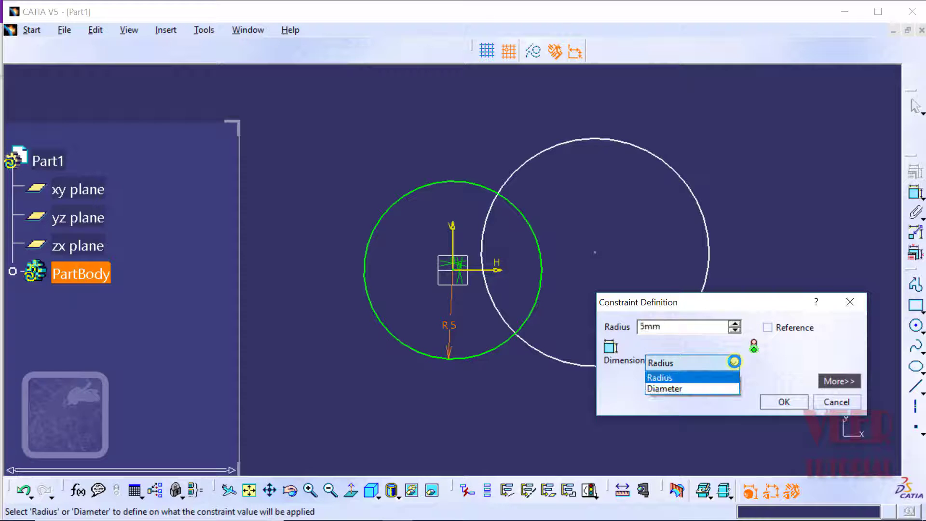
click(670, 388)
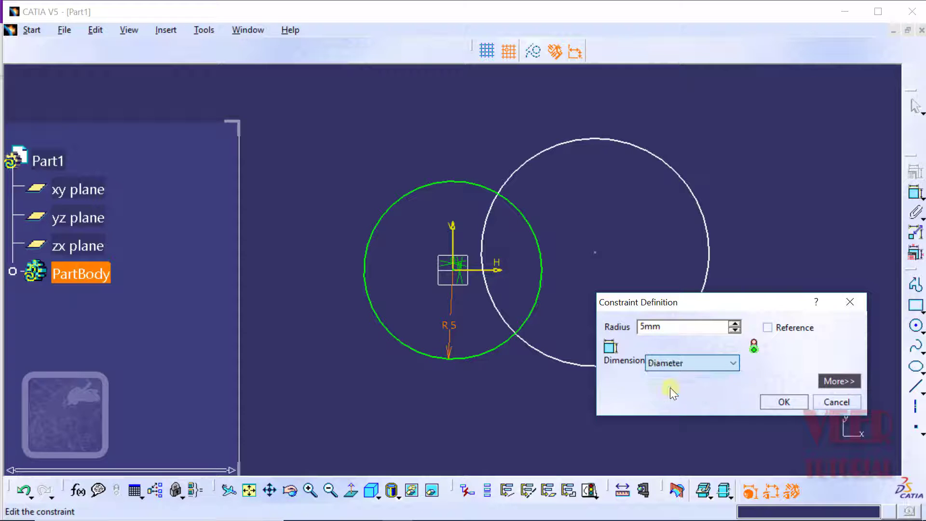
click(792, 402)
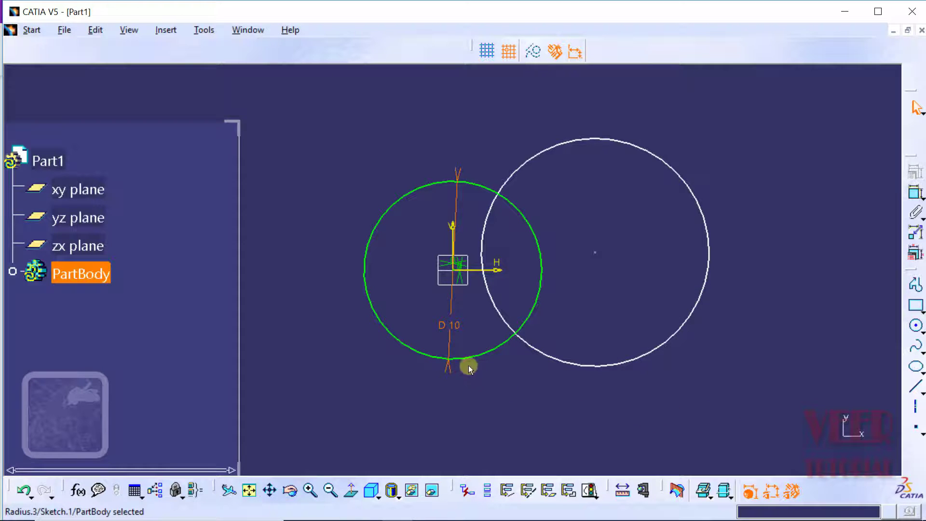
Move the D 10 dimension to the circle's upper left and pan the view toward the lower left.
drag(451, 327, 357, 181)
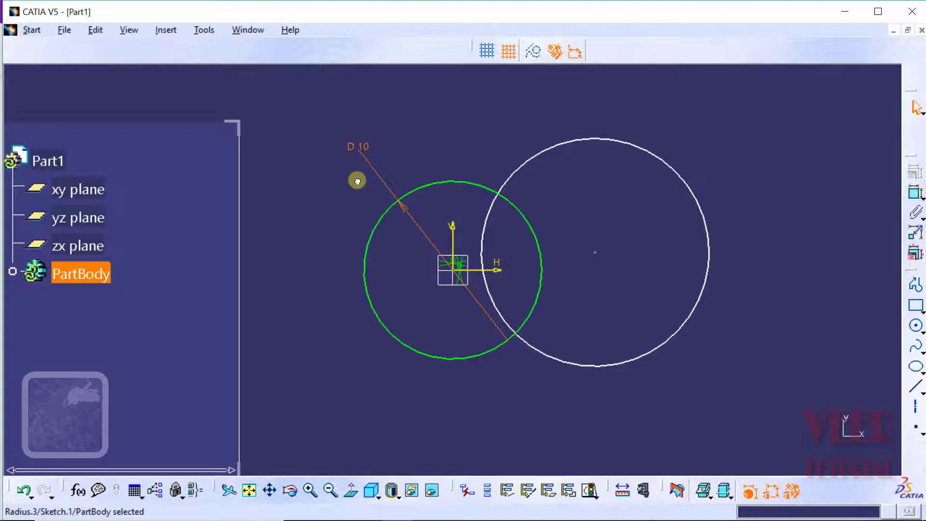
click(395, 144)
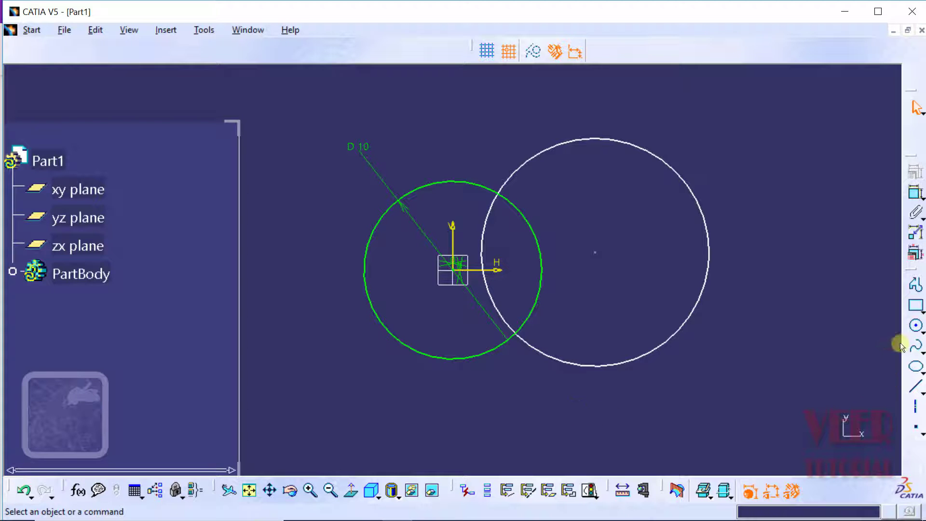
click(922, 331)
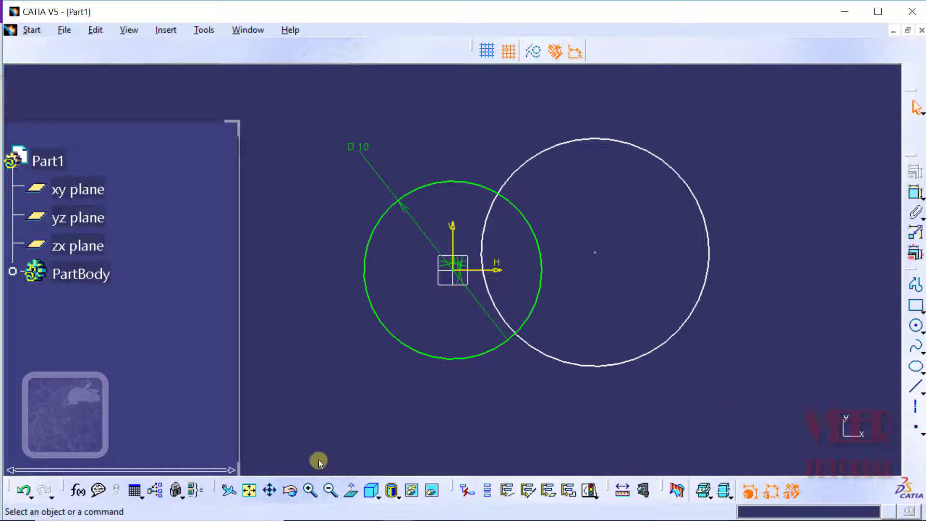
click(270, 490)
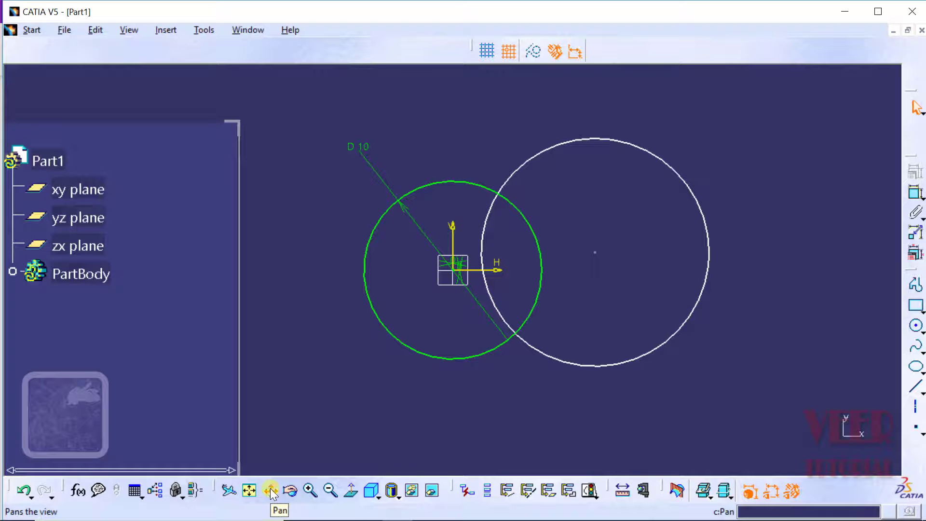
mouse_move(698, 268)
mouse_down()
mouse_move(529, 320)
mouse_move(514, 279)
mouse_up()
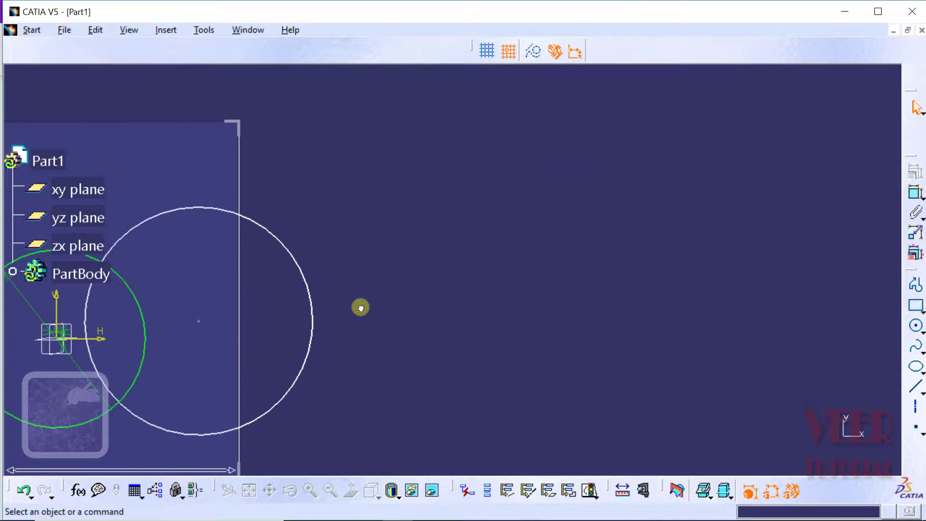
Draw a closed triangle of lines with corners near (23, 2), (33, 12) and (42, -5).
click(921, 389)
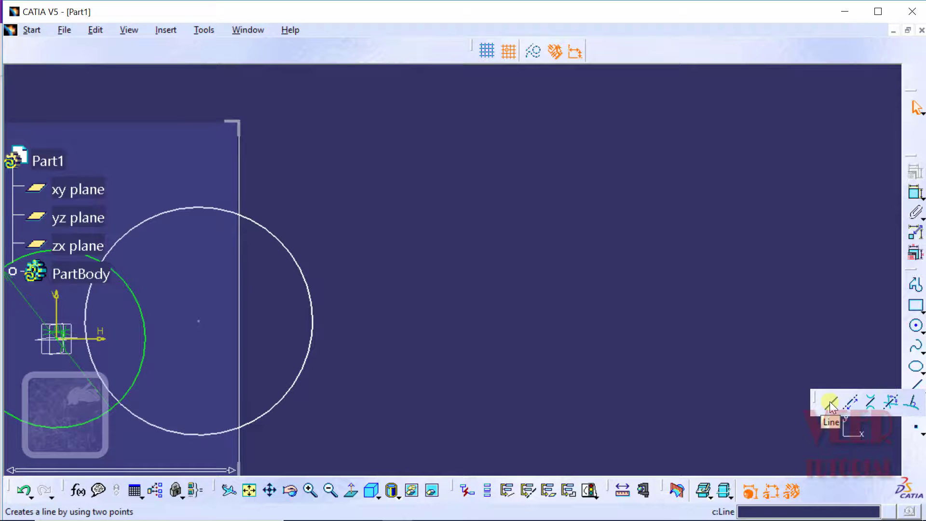
click(830, 403)
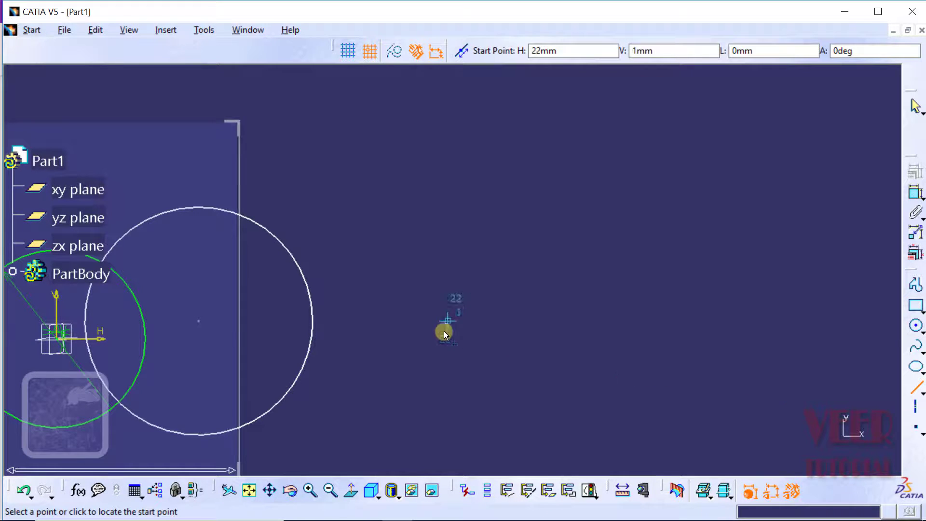
click(455, 307)
click(651, 130)
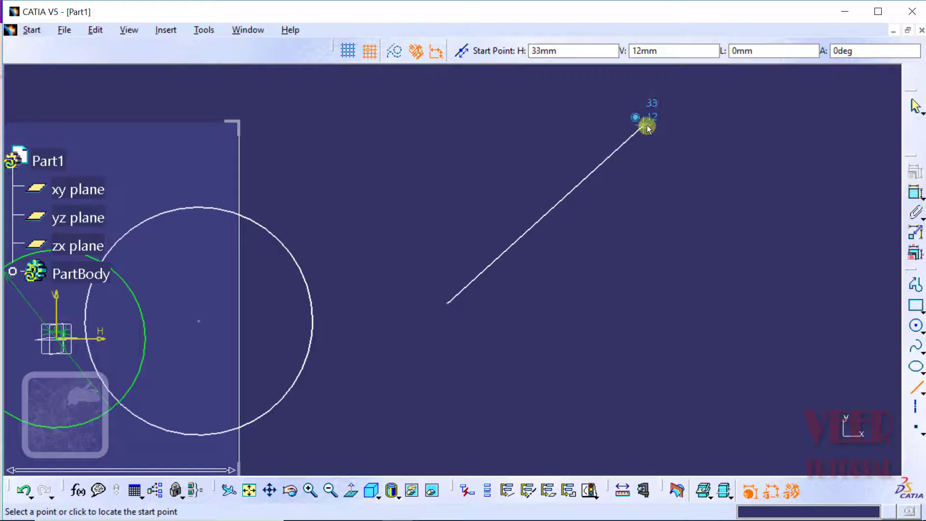
click(645, 126)
click(788, 409)
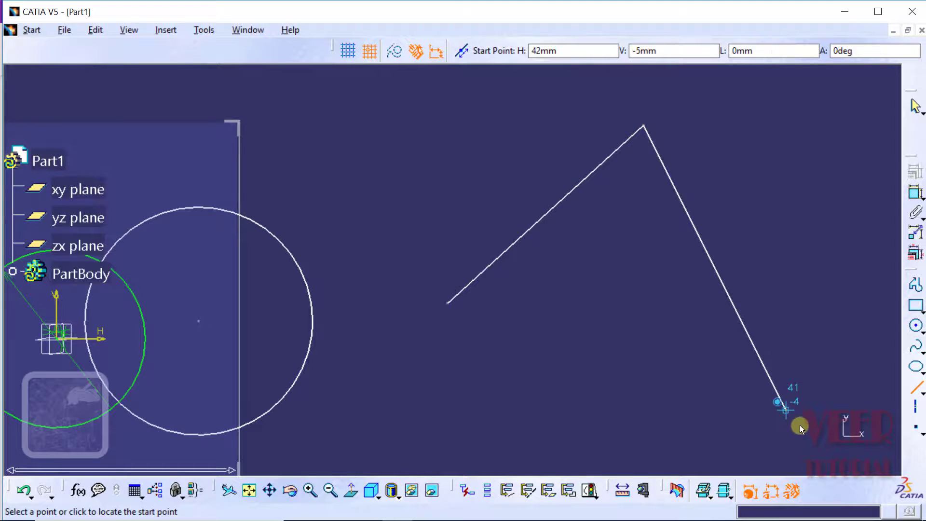
click(786, 409)
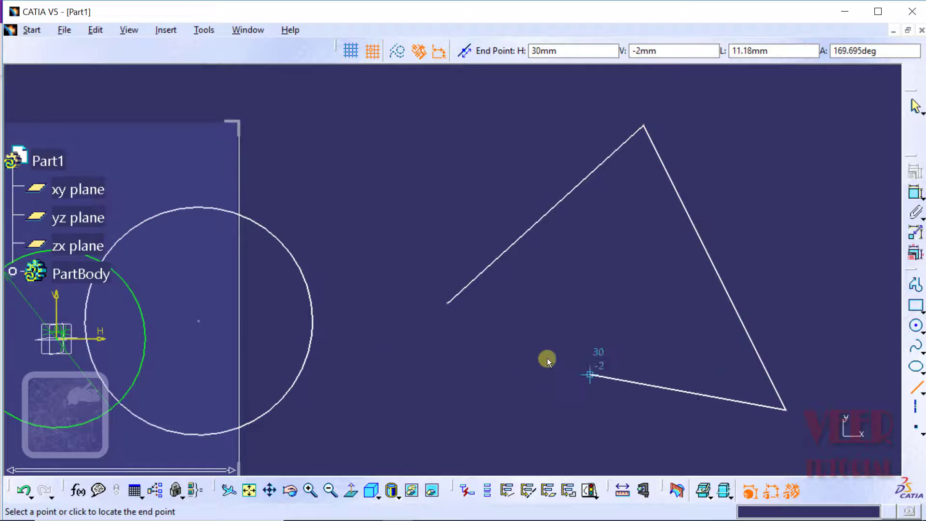
click(454, 303)
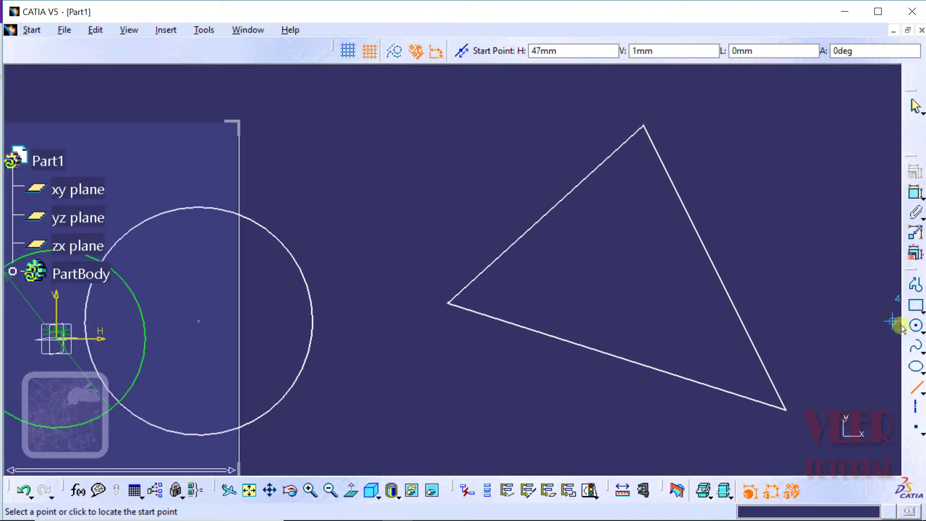
click(922, 333)
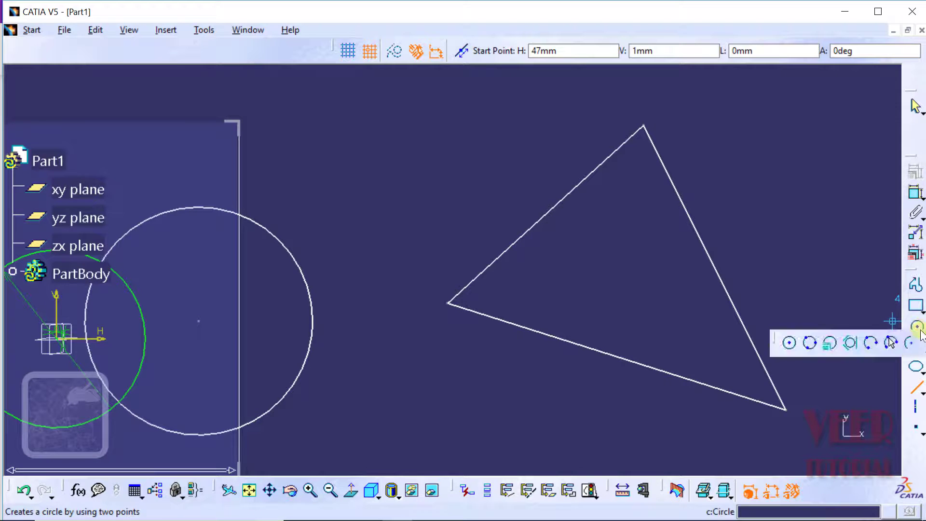
Draw a three-point circle through the triangle's left, top and bottom-right corners.
click(810, 341)
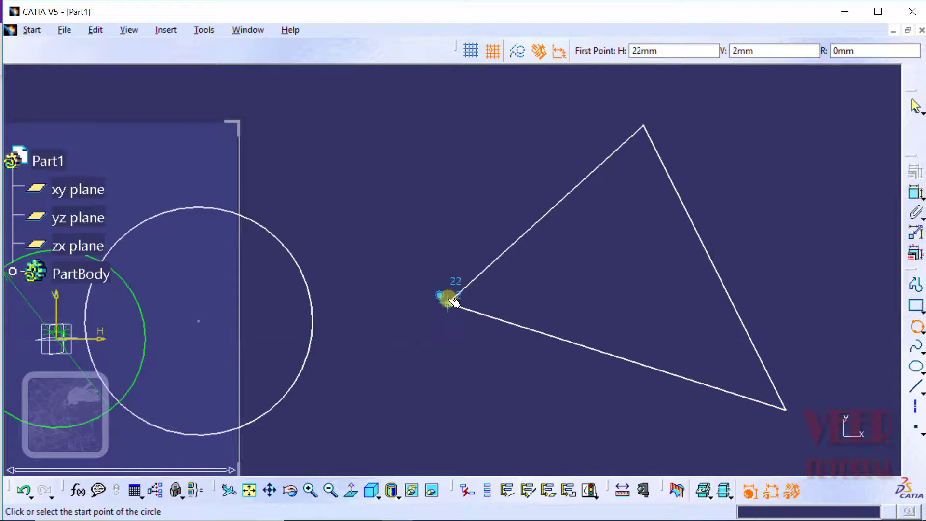
click(449, 304)
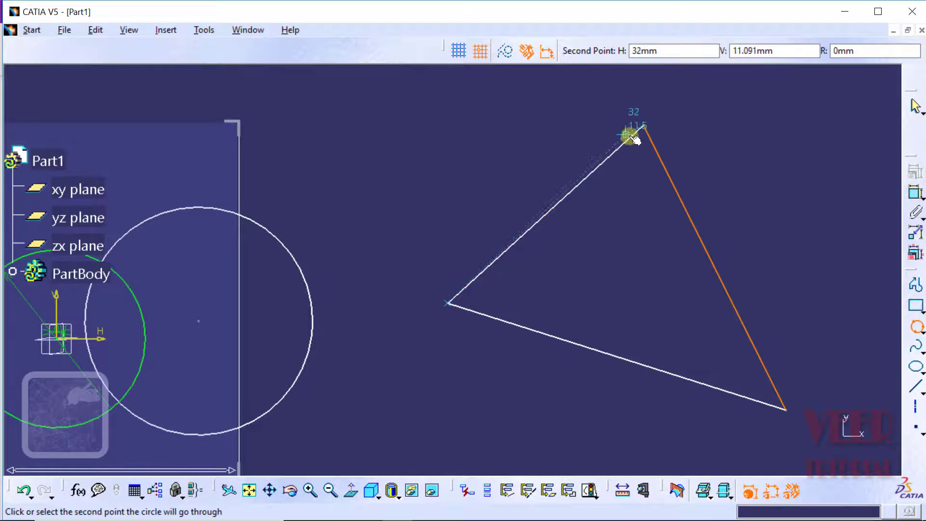
click(644, 125)
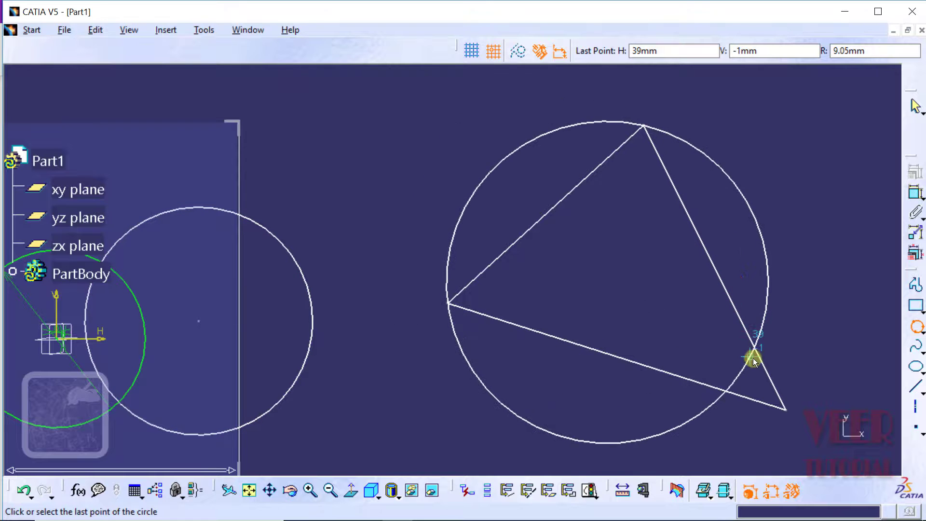
click(786, 409)
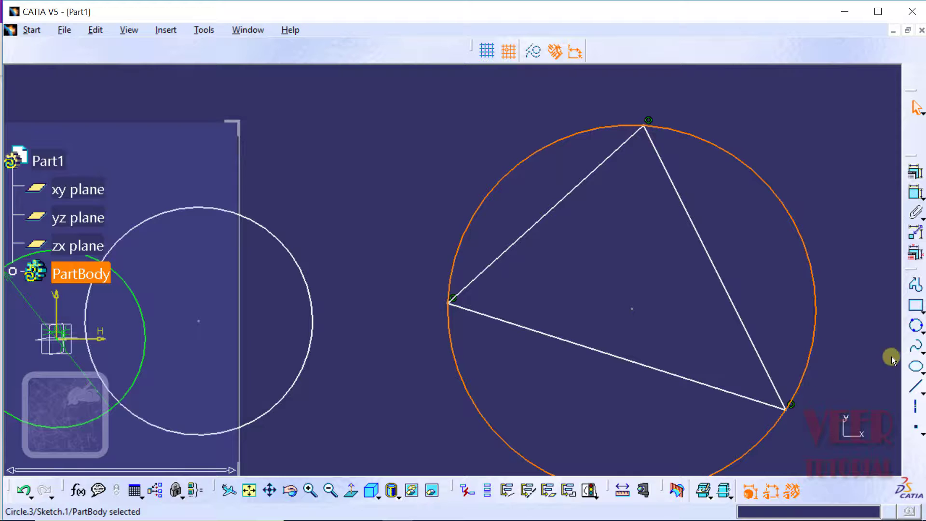
click(921, 331)
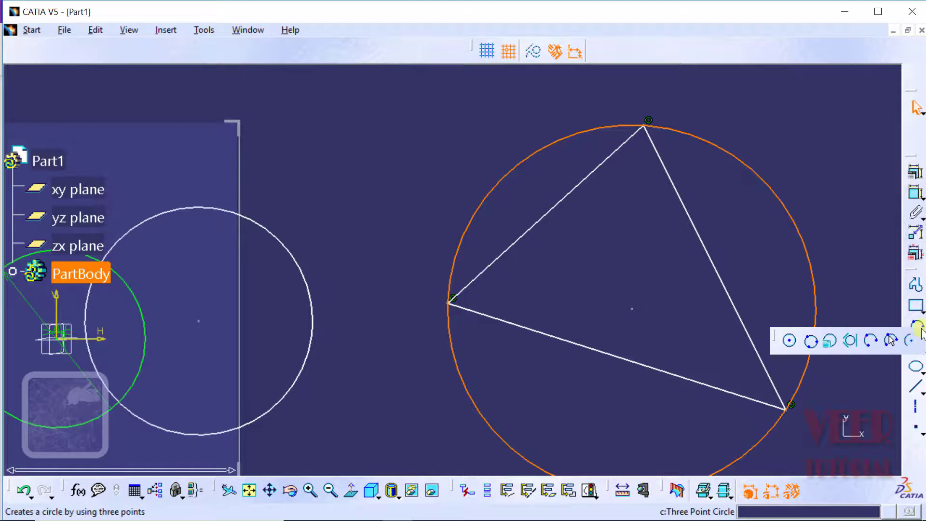
Inscribe a tri-tangent circle touching the triangle's upper-left, right and bottom sides.
click(850, 340)
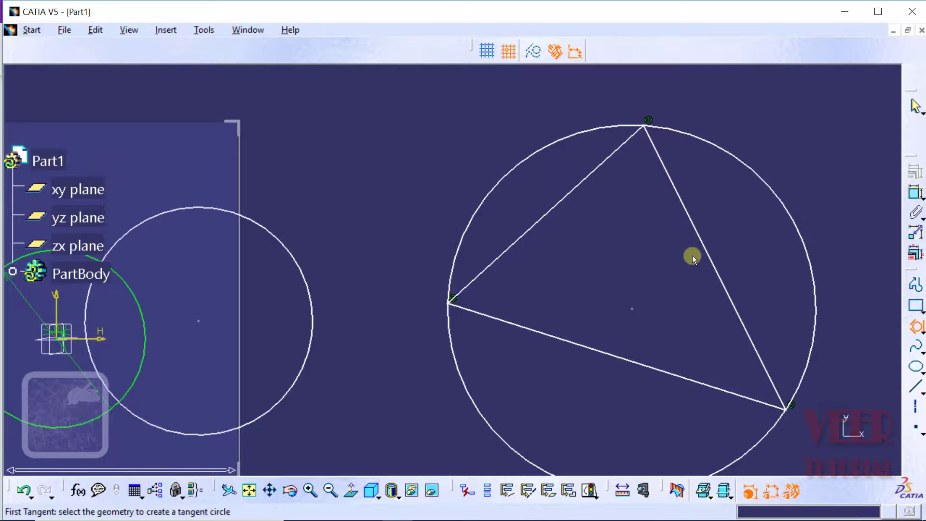
click(544, 215)
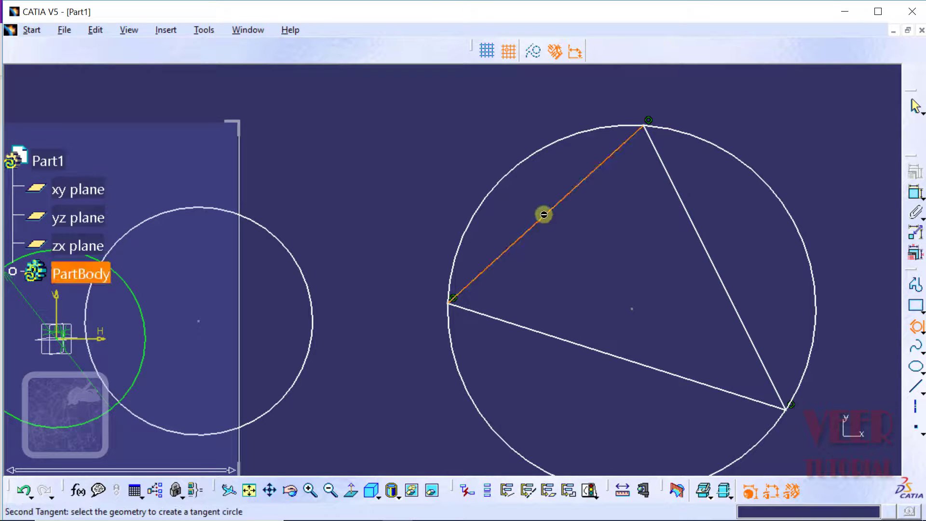
click(706, 258)
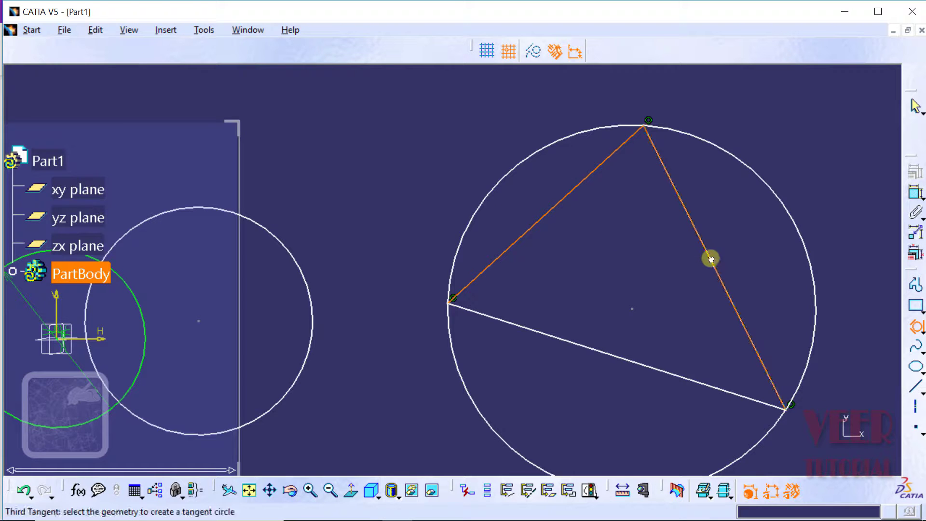
click(610, 350)
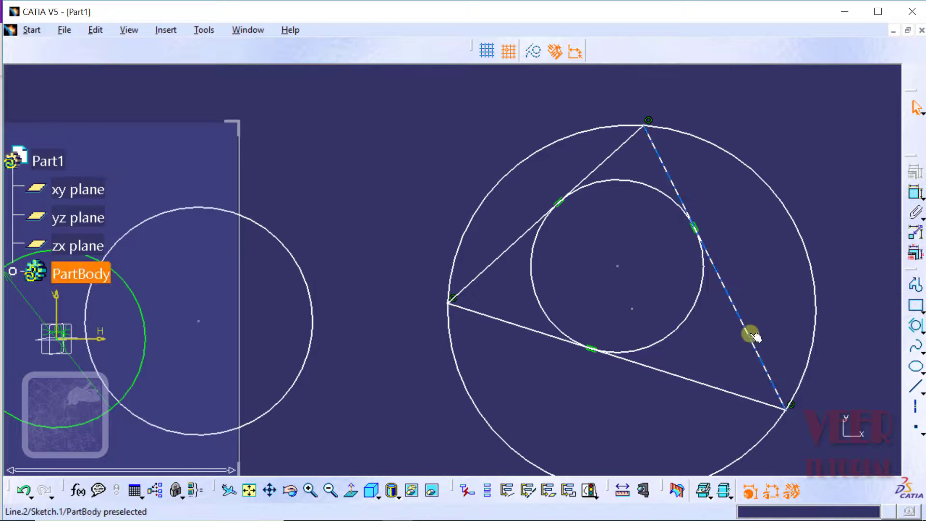
Fit all geometry in view and start a circle defined by coordinates.
click(919, 329)
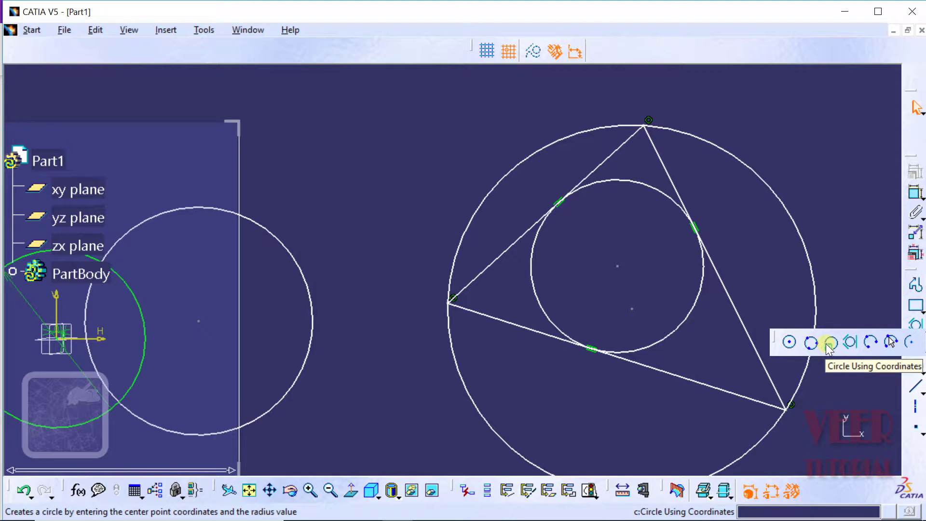
click(251, 491)
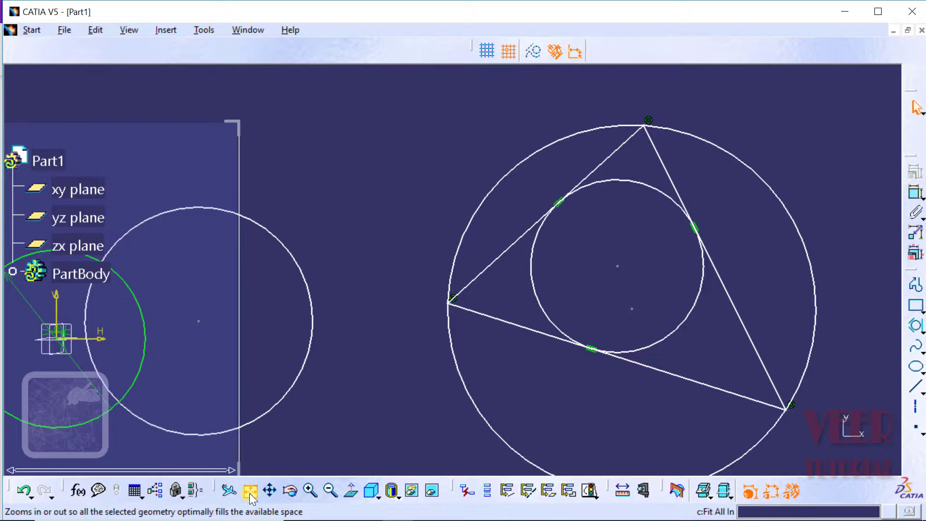
click(920, 332)
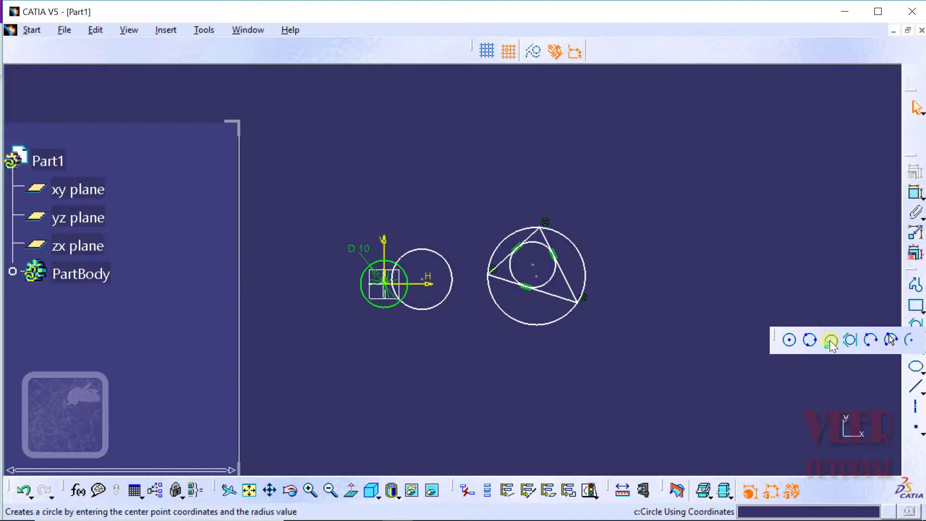
click(829, 341)
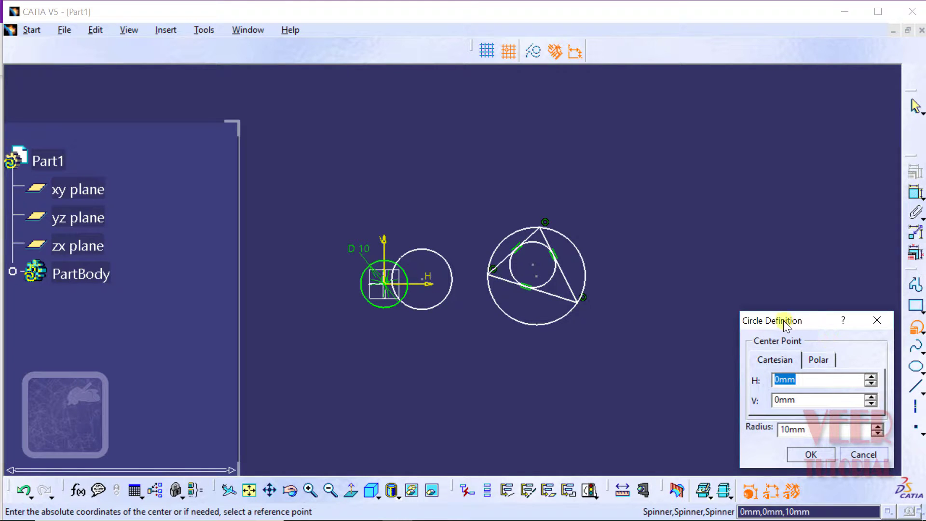
Create the circle with Cartesian centre H 10mm, V 10mm and radius 10mm.
drag(783, 320, 722, 240)
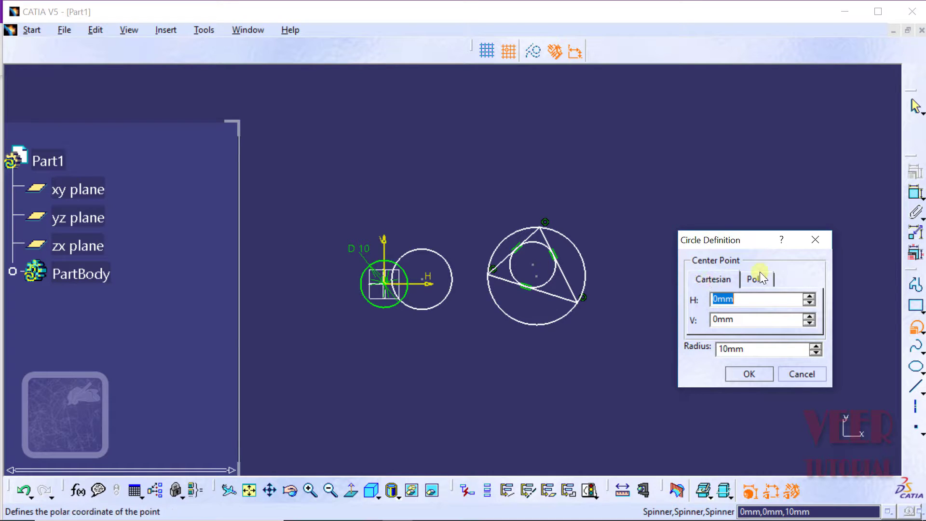
click(713, 279)
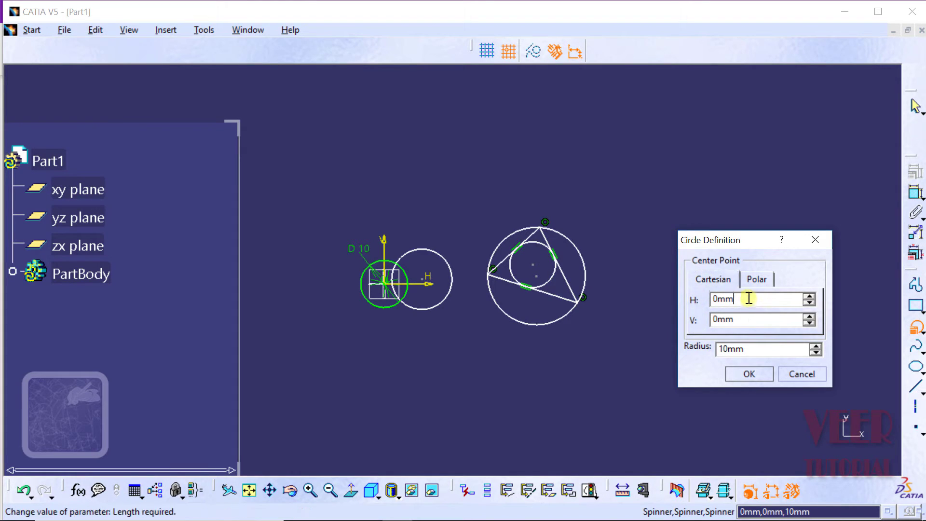
drag(746, 298, 704, 292)
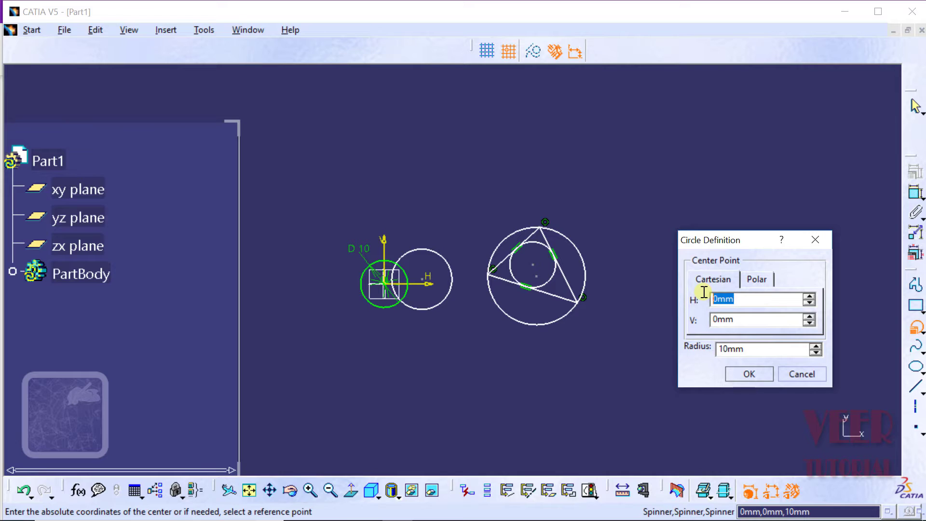
text(10)
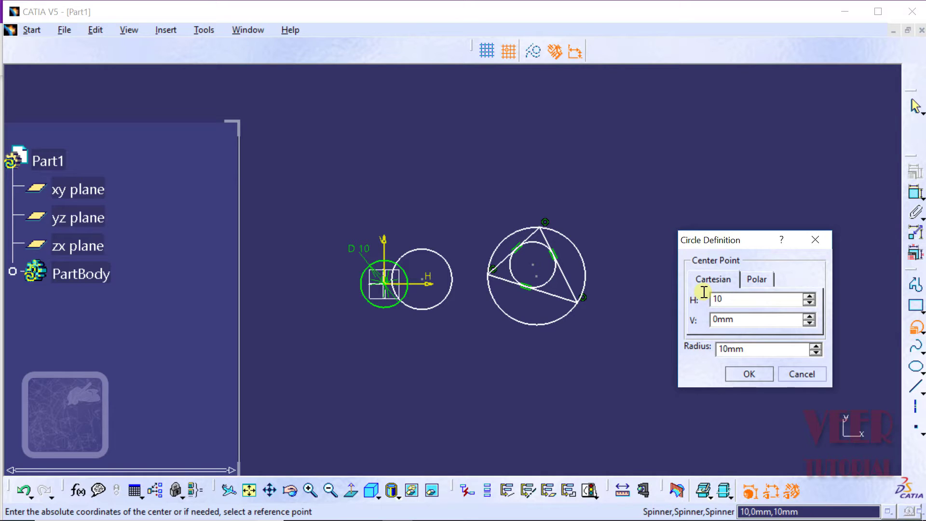
key(Tab)
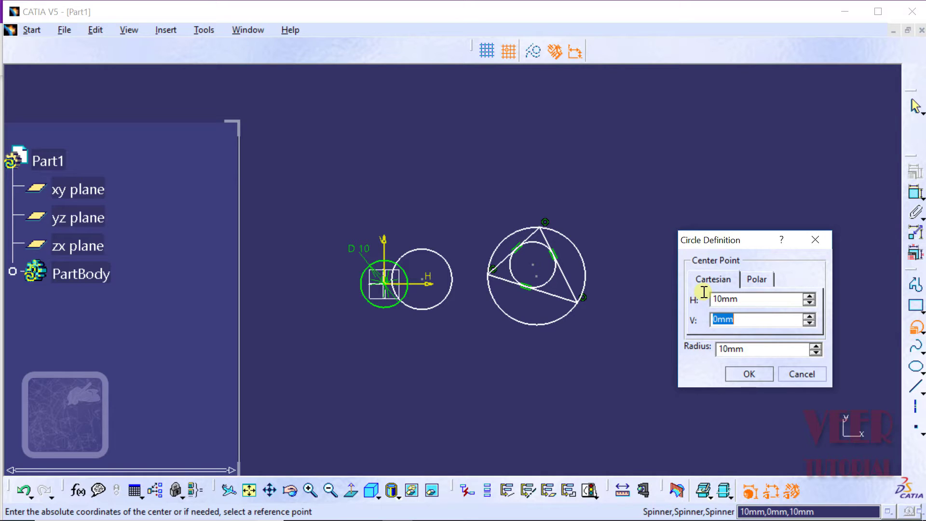
text(10)
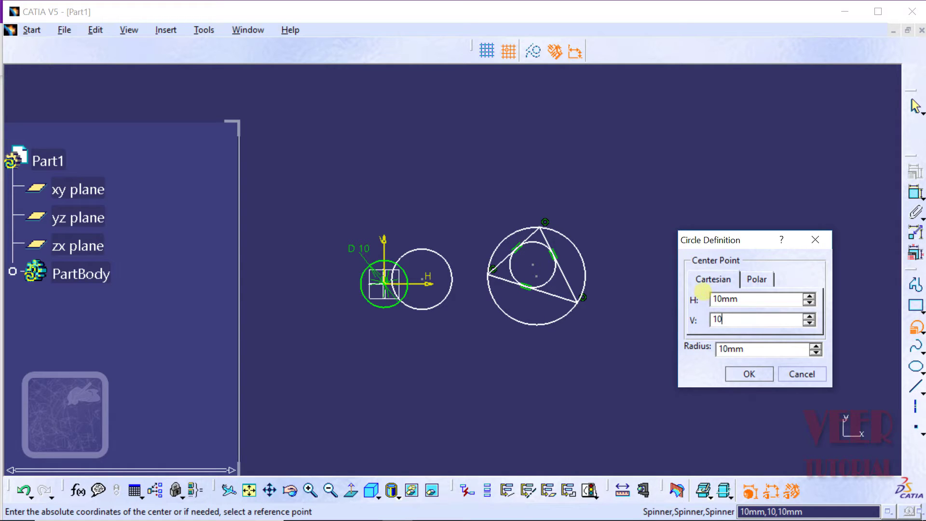
click(764, 348)
click(748, 373)
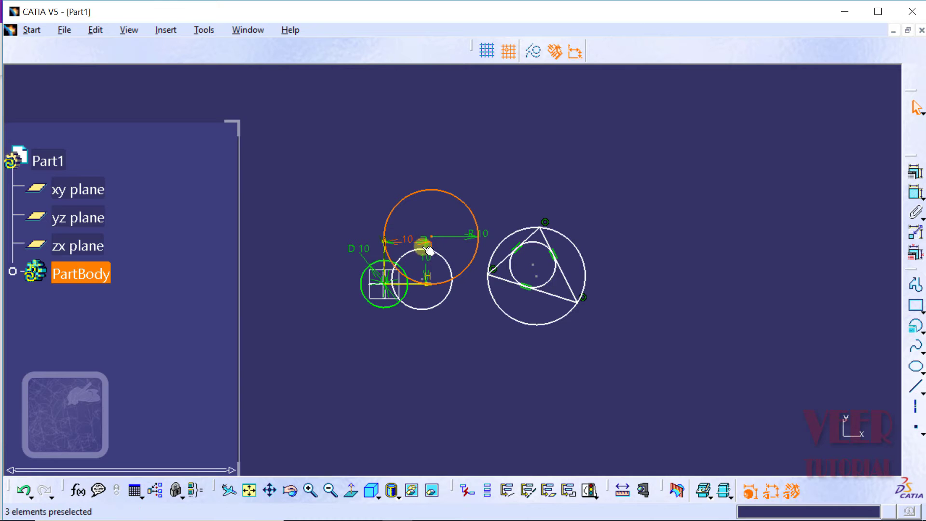
click(309, 490)
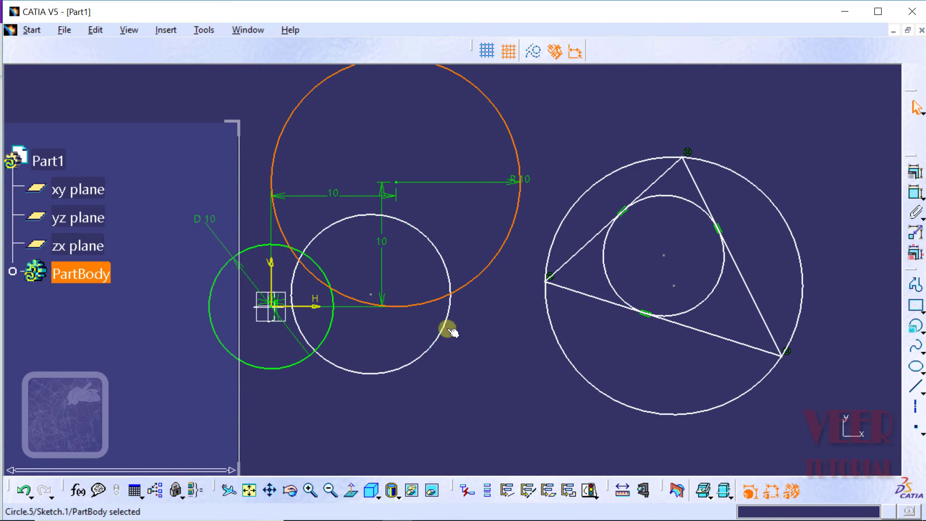
click(269, 489)
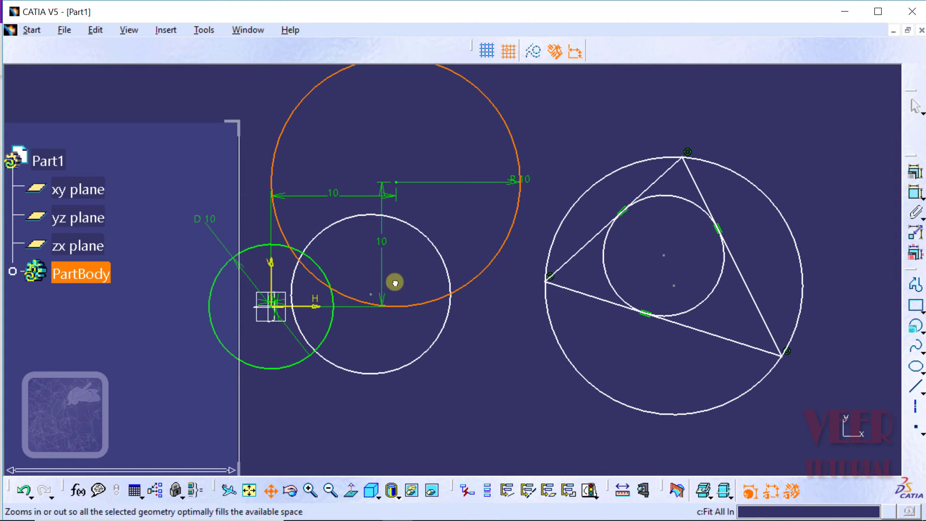
drag(393, 279, 427, 354)
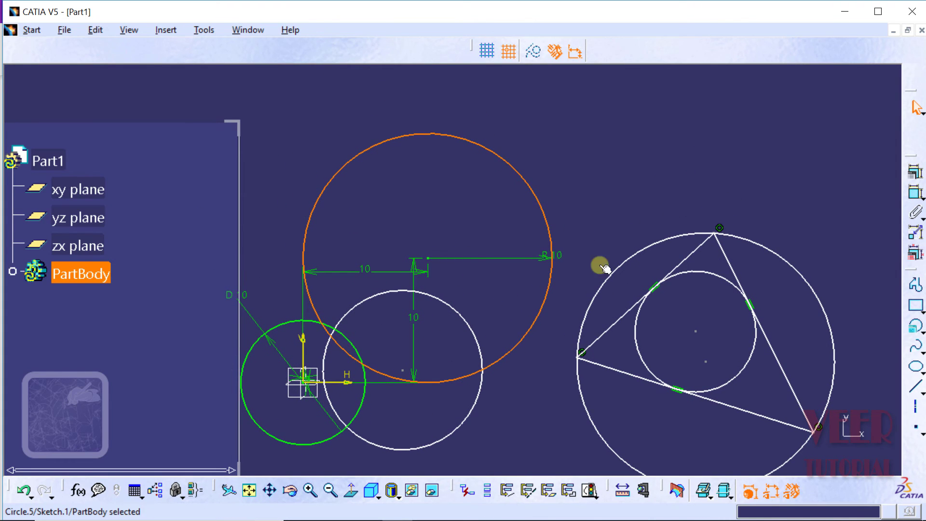